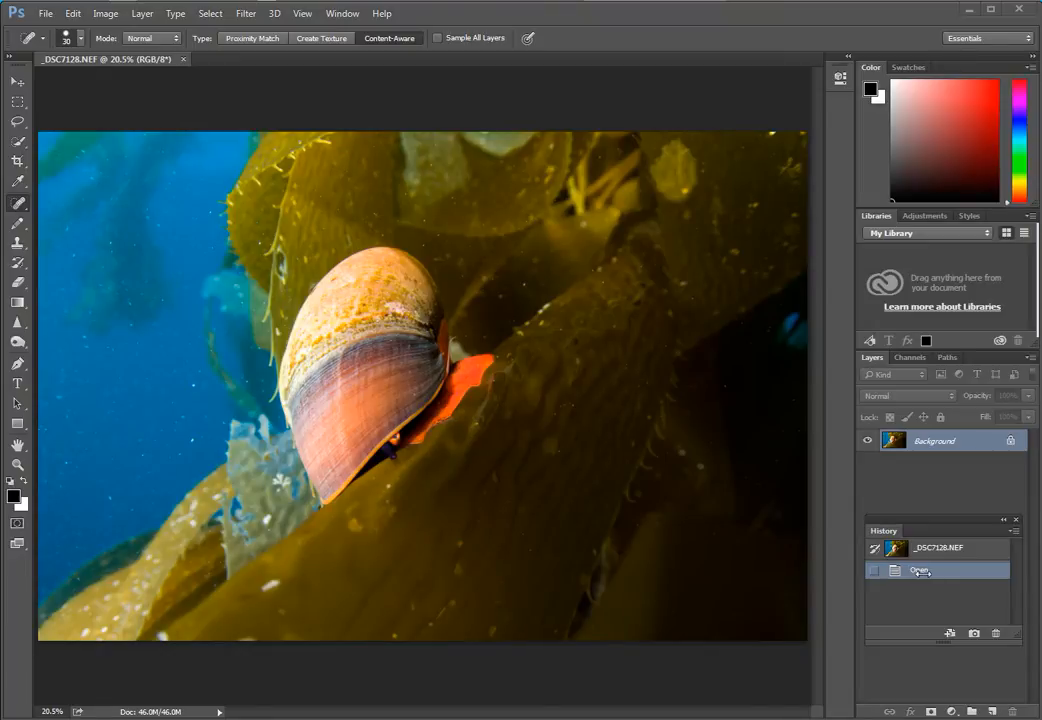
Step: Apply the Dust & Scratches filter to the whole image with a radius of 20 pixels and a threshold of 2 levels
click(246, 14)
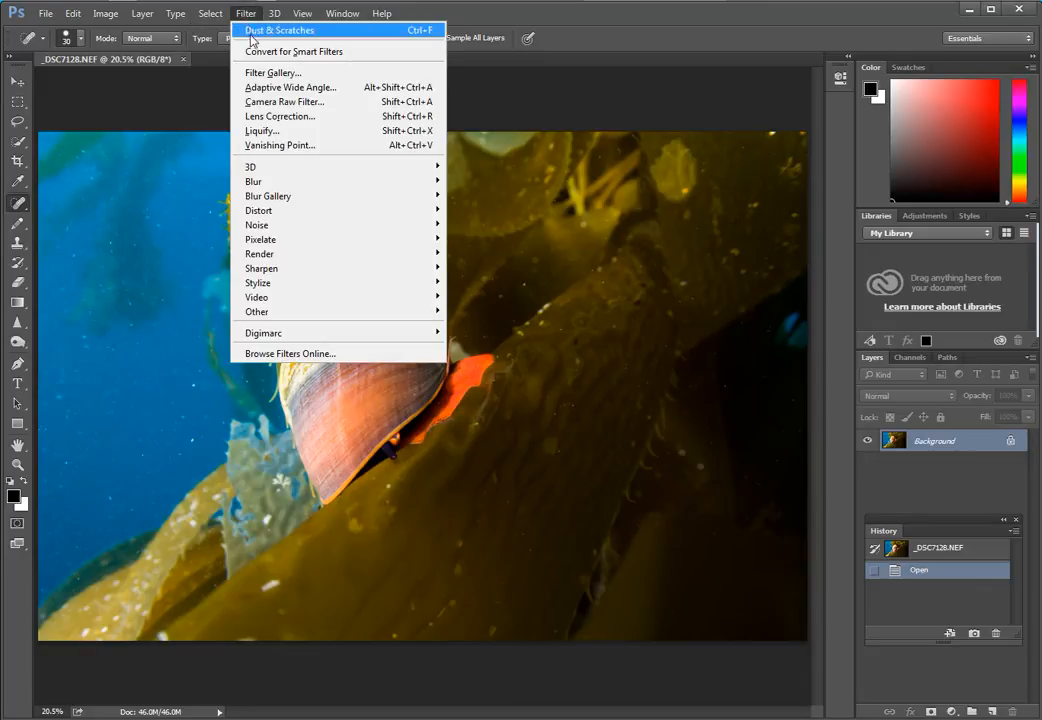
mouse_move(286, 232)
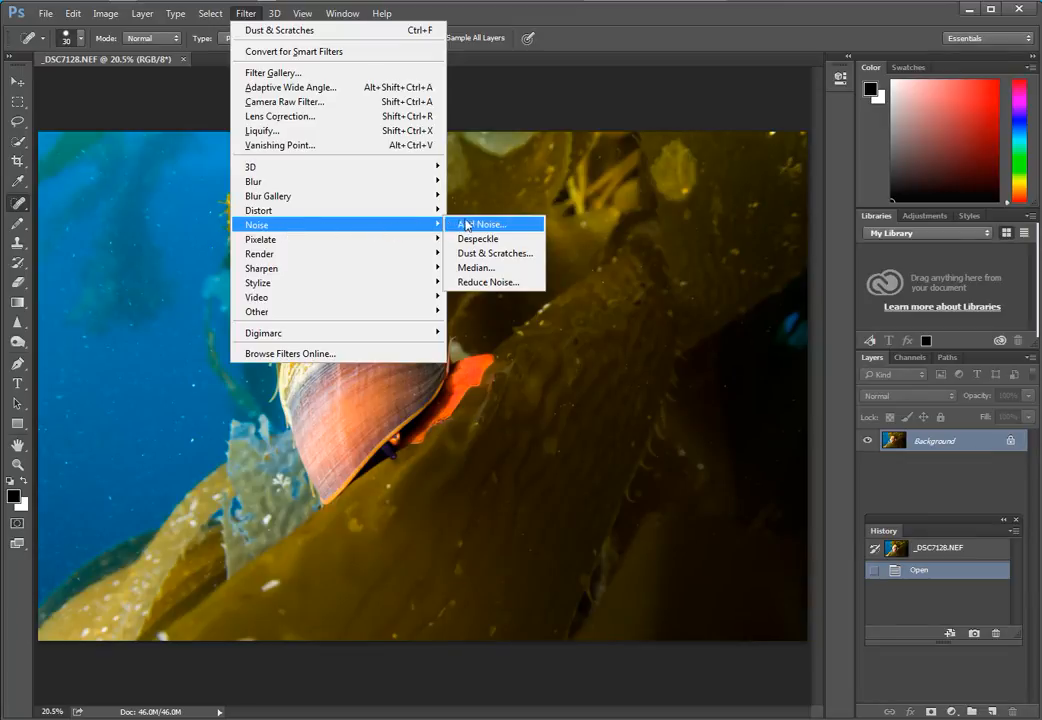
click(514, 257)
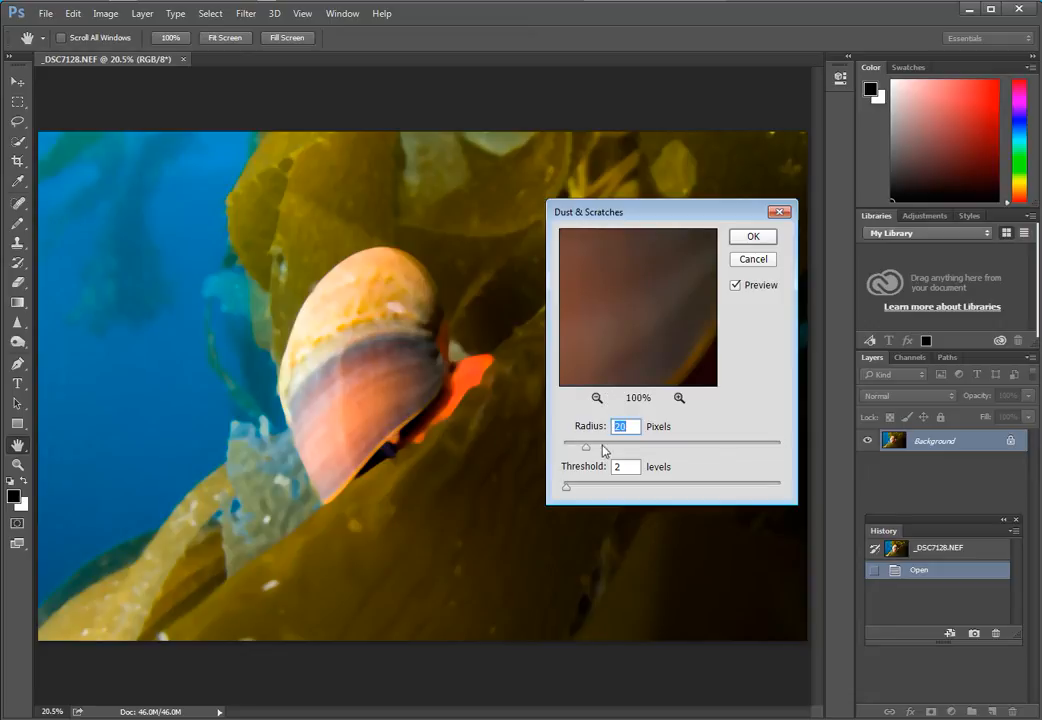
drag(588, 452, 558, 451)
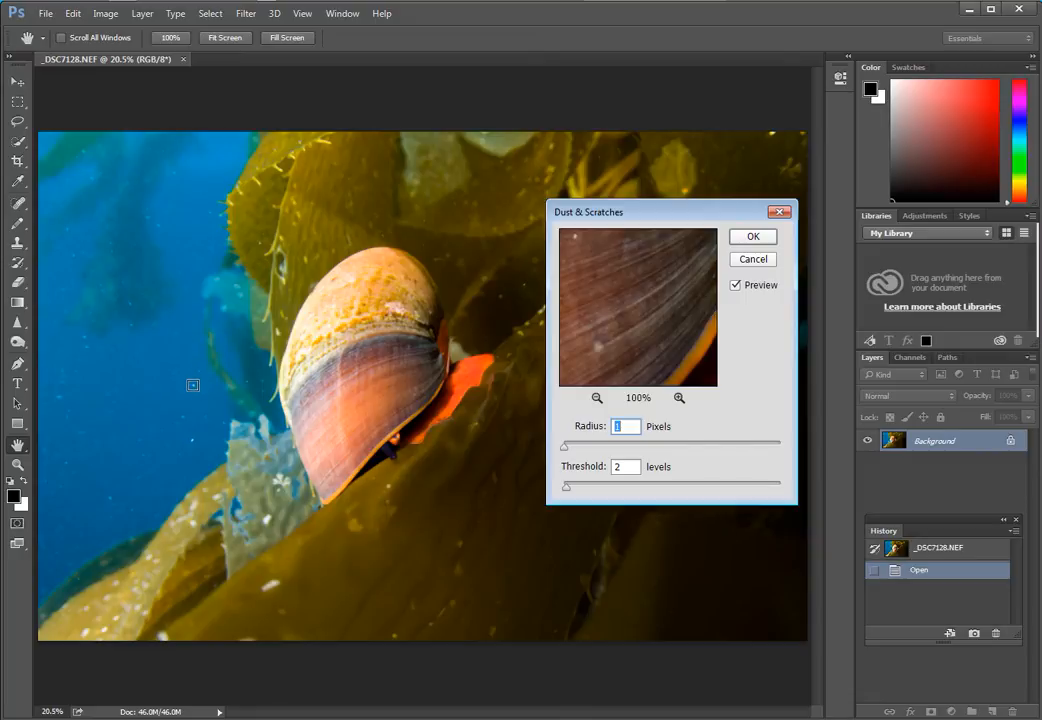
click(193, 383)
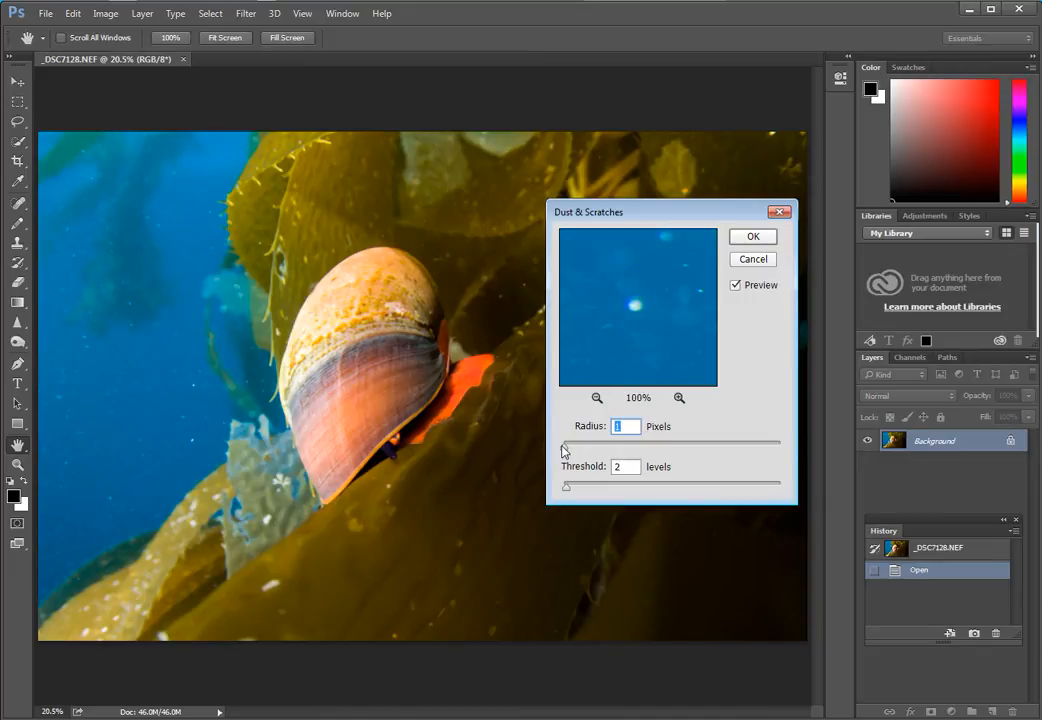
drag(563, 452, 585, 455)
mouse_move(585, 455)
mouse_down()
mouse_move(597, 455)
mouse_move(588, 464)
mouse_up()
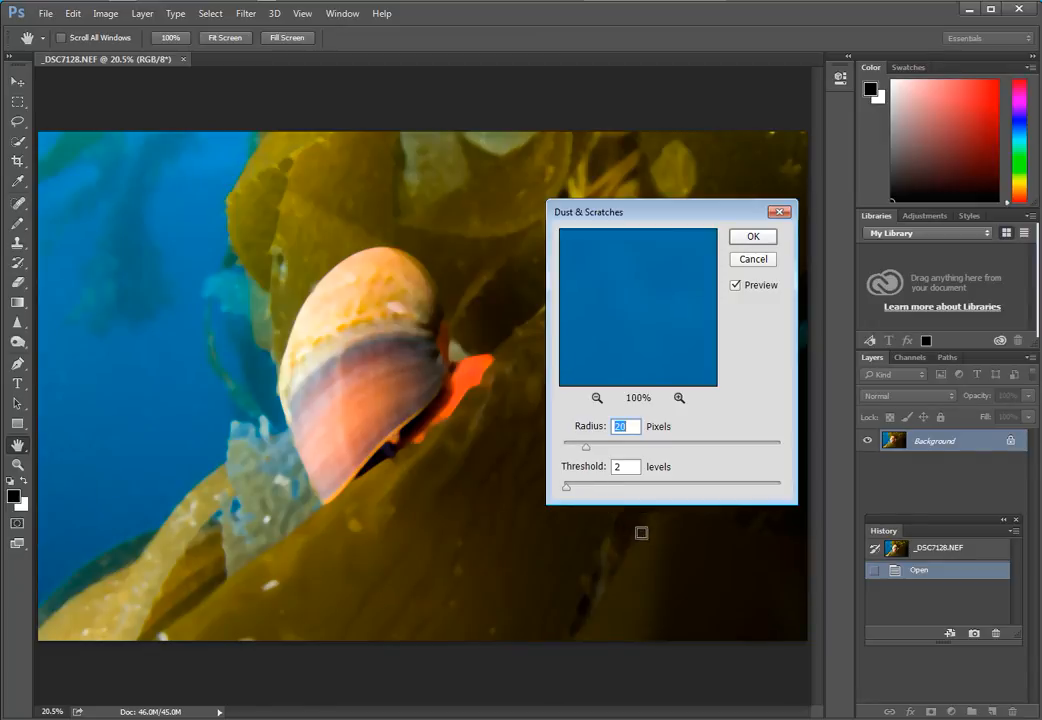
click(753, 238)
key(j)
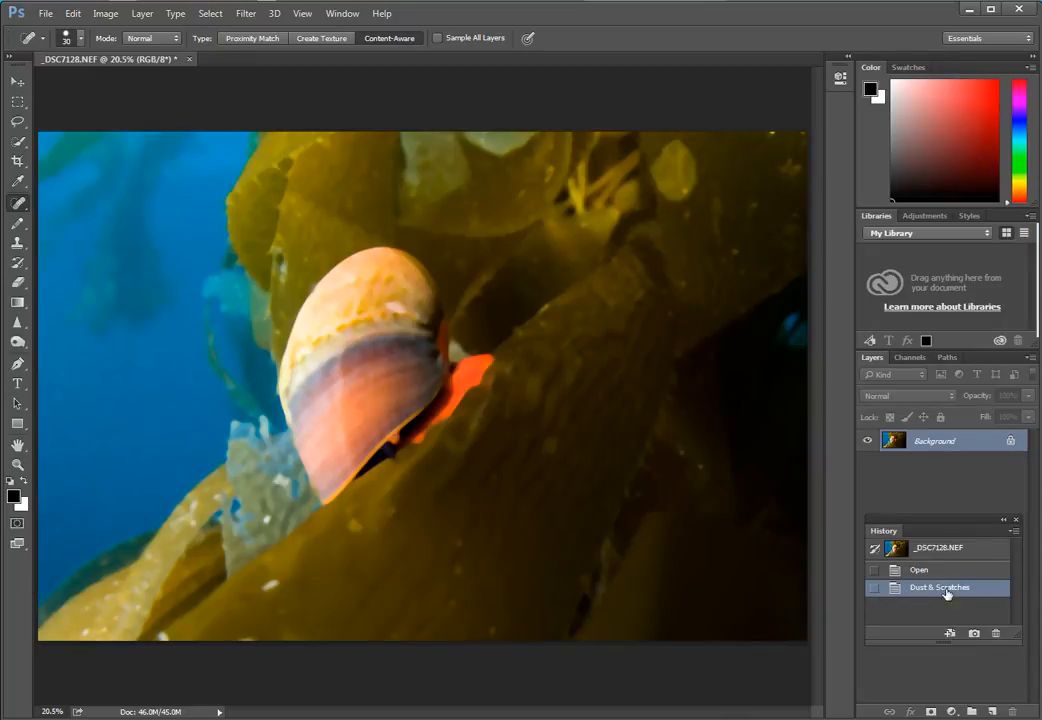
Step: Set the Dust & Scratches state as the History Brush source and return the image to the Open state
click(875, 589)
click(922, 572)
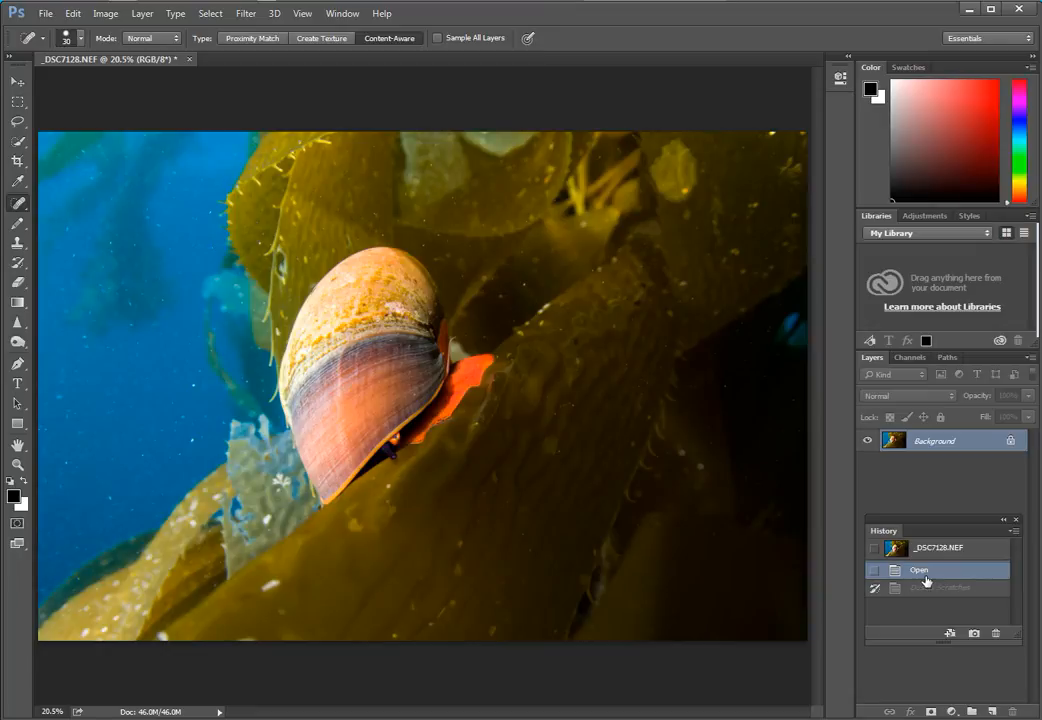
Step: Paint over the specks in the open blue water with the History Brush at size 600 in Darken mode
click(18, 264)
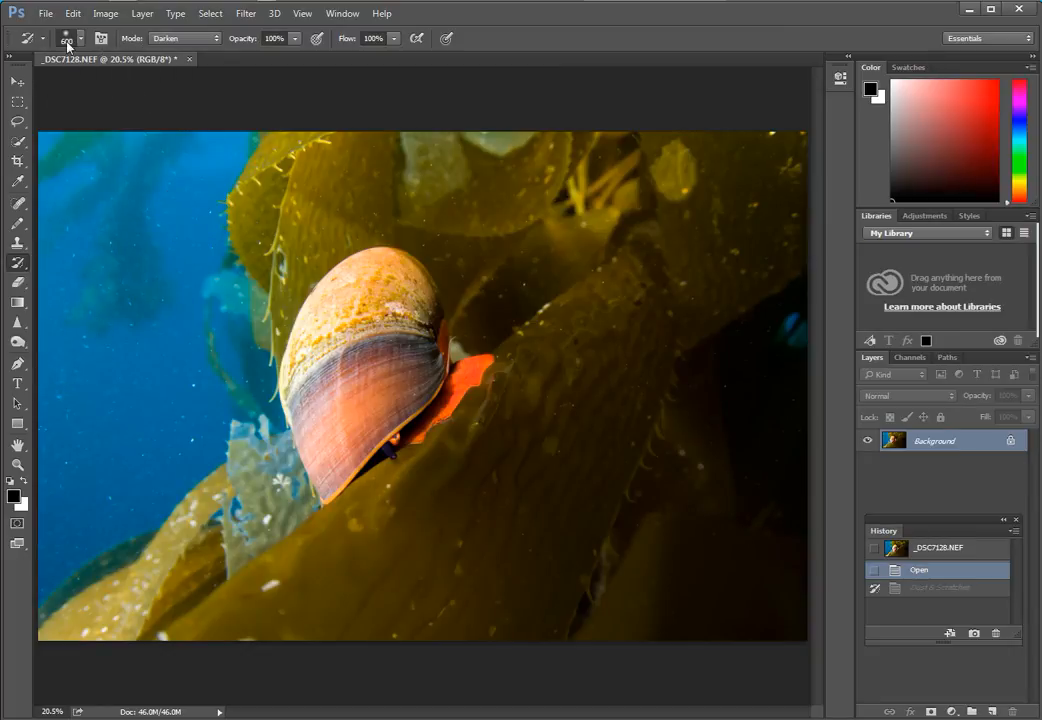
click(216, 39)
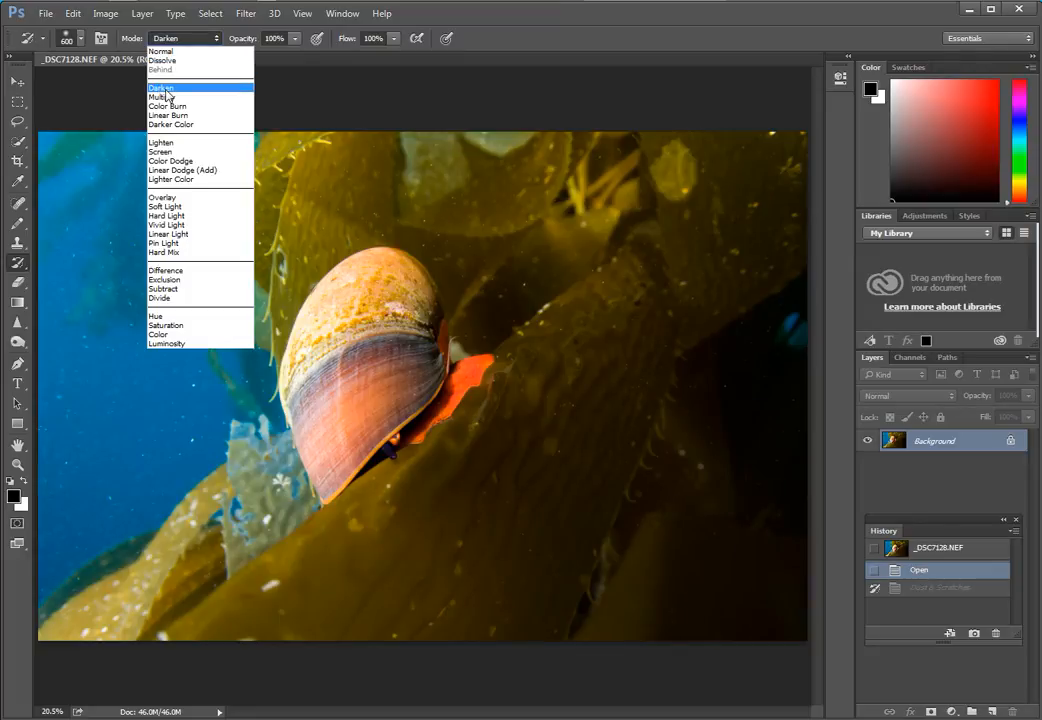
click(165, 90)
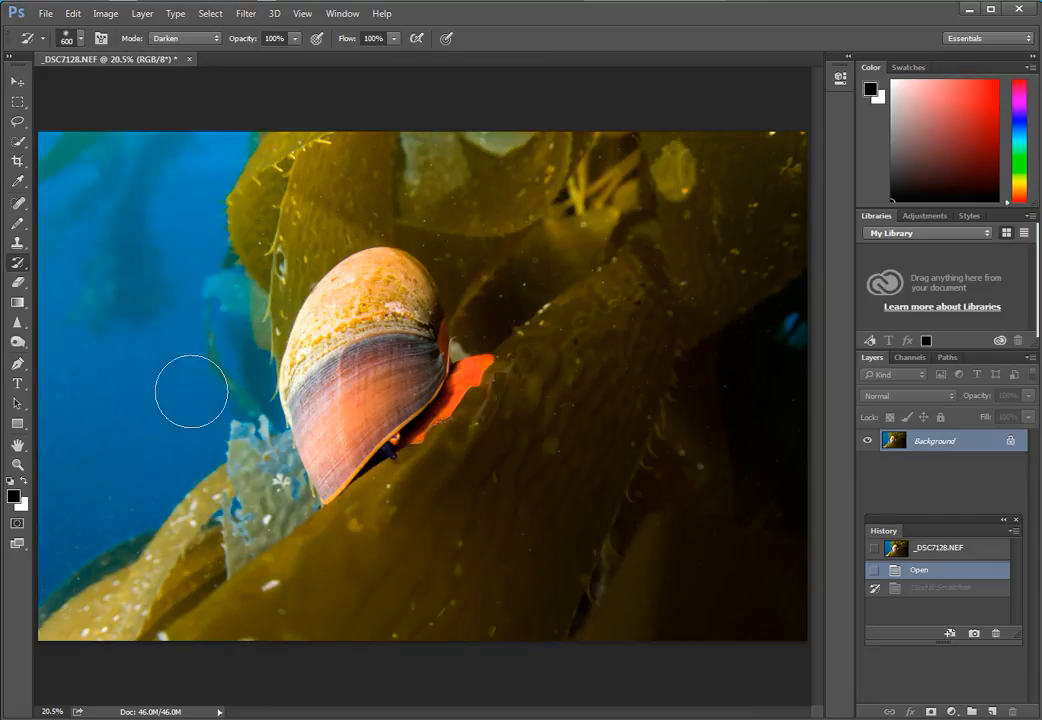
mouse_move(136, 496)
mouse_down()
mouse_move(74, 539)
mouse_move(47, 509)
mouse_move(81, 325)
mouse_move(79, 405)
mouse_up()
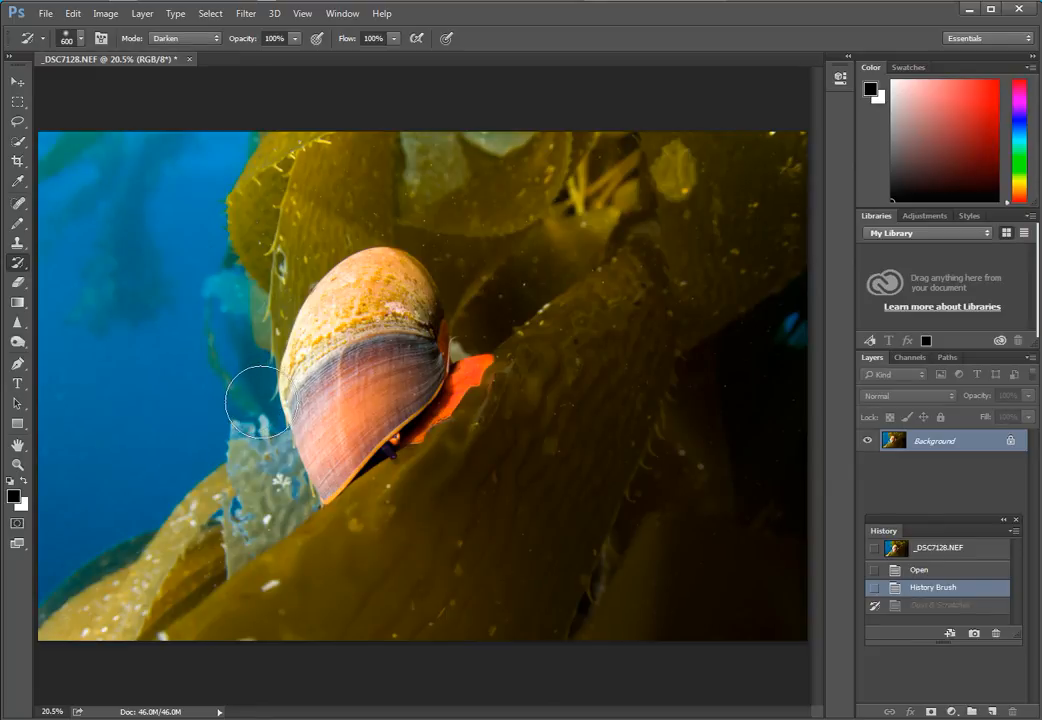
Step: Reduce the History Brush size to 150 and paint out the specks in the narrow water area beside the shell and kelp
key(bracketleft)
key(bracketleft)
key(bracketleft)
key(bracketleft)
key(bracketleft)
key(bracketleft)
drag(267, 408, 220, 326)
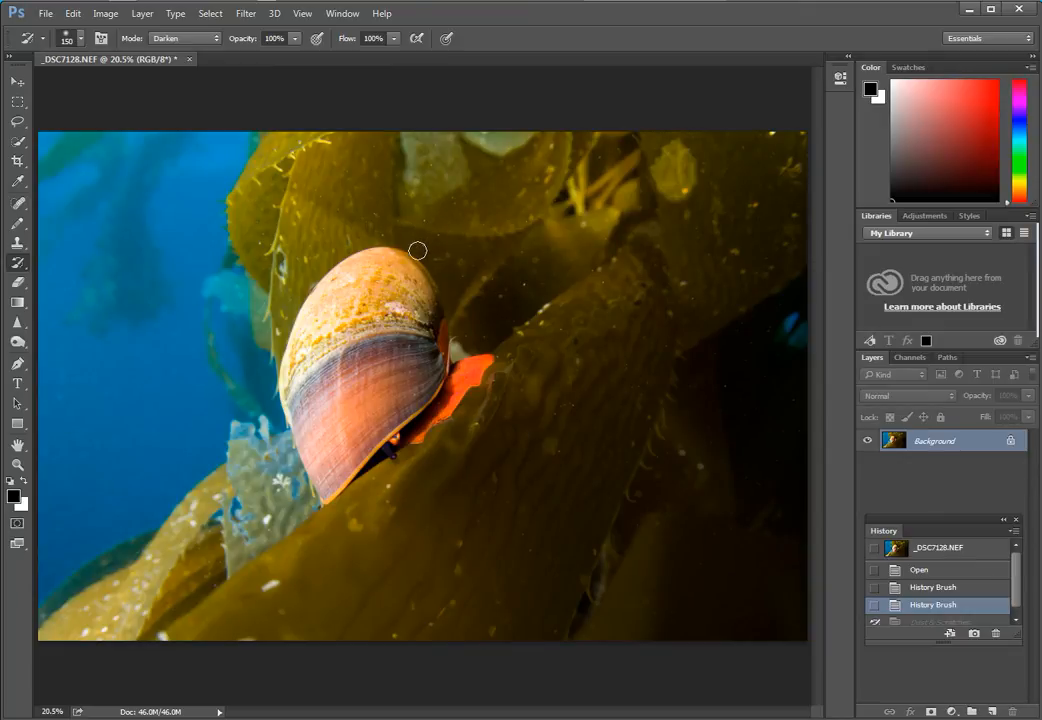
Step: Enlarge the History Brush to 400 and paint out specks on the kelp above and to the right of the shell
key(bracketright)
key(bracketright)
key(bracketright)
key(bracketright)
key(bracketright)
click(324, 200)
click(424, 222)
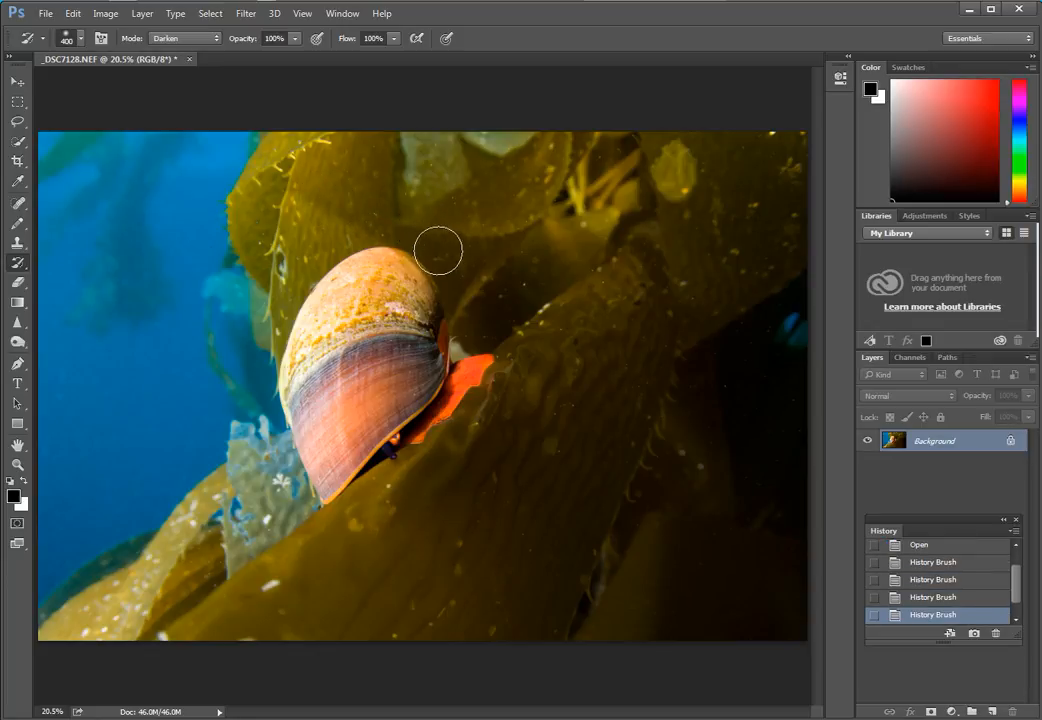
click(431, 244)
click(525, 278)
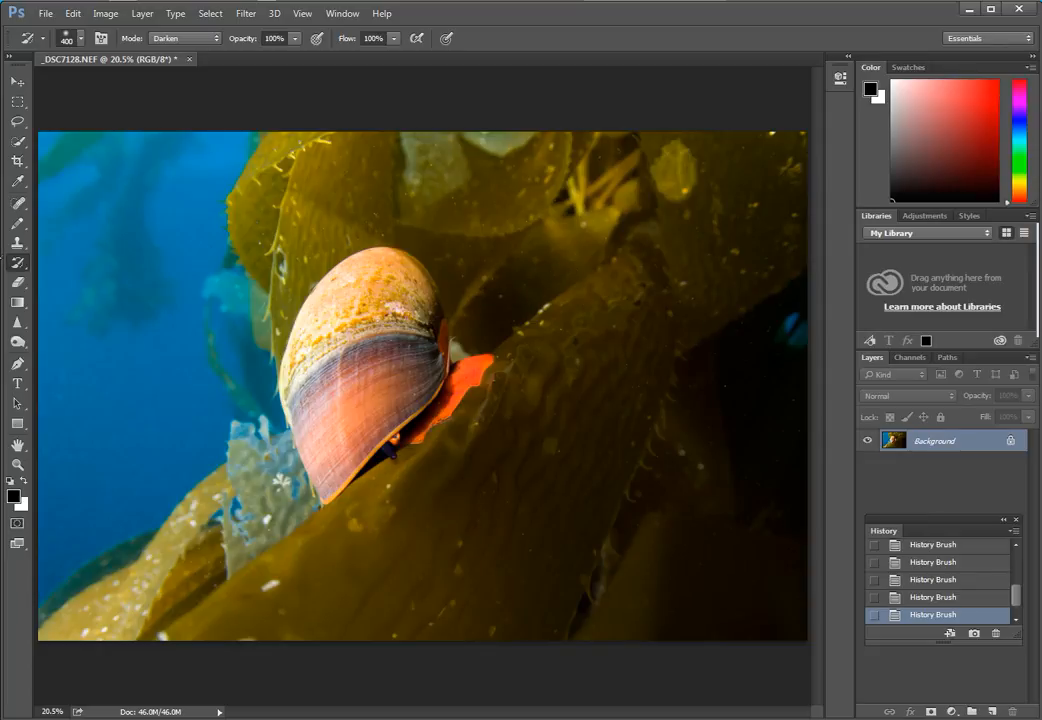
Step: Switch to the Spot Healing Brush for retouching the remaining specks
click(24, 211)
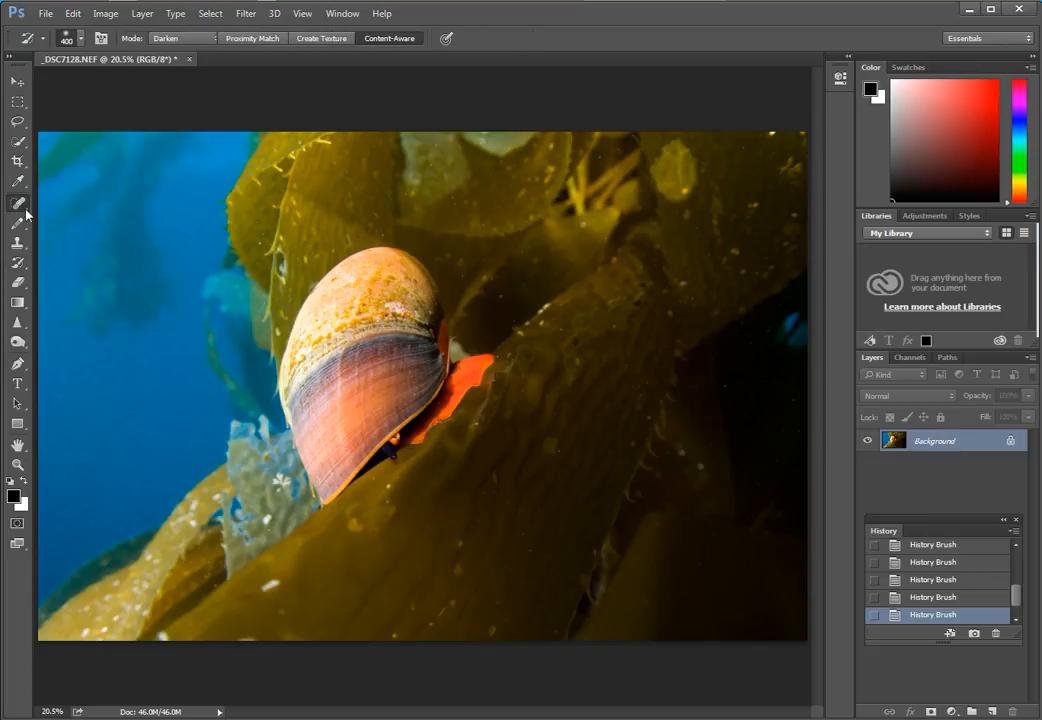